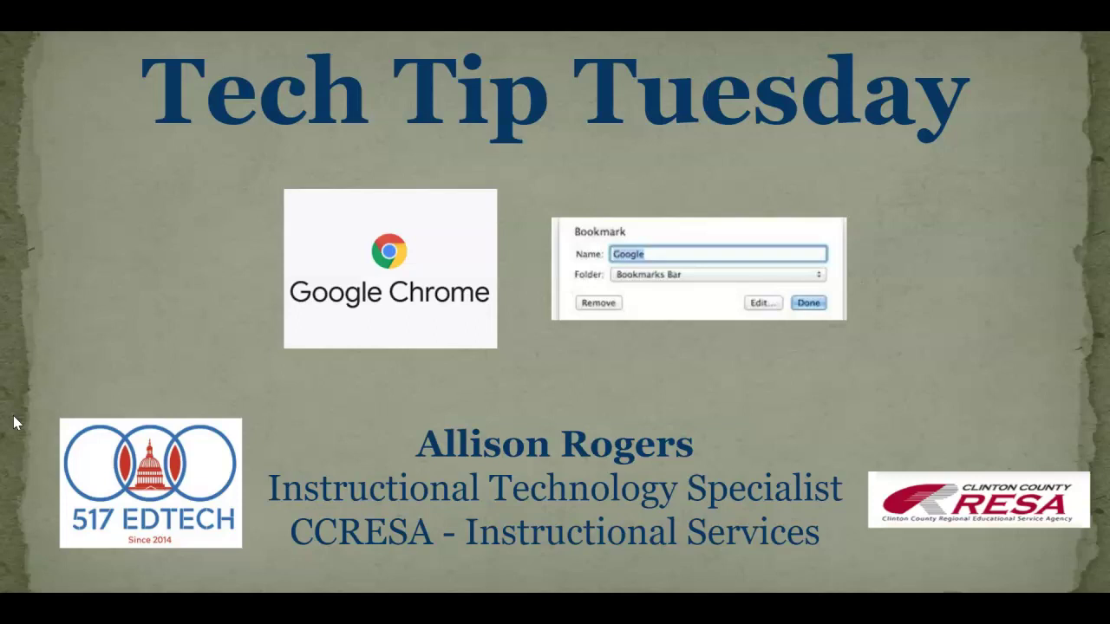
Exit the Tech Tip Tuesday slideshow and return to the Google Slides editor.
{"action": "key", "text": "Escape"}
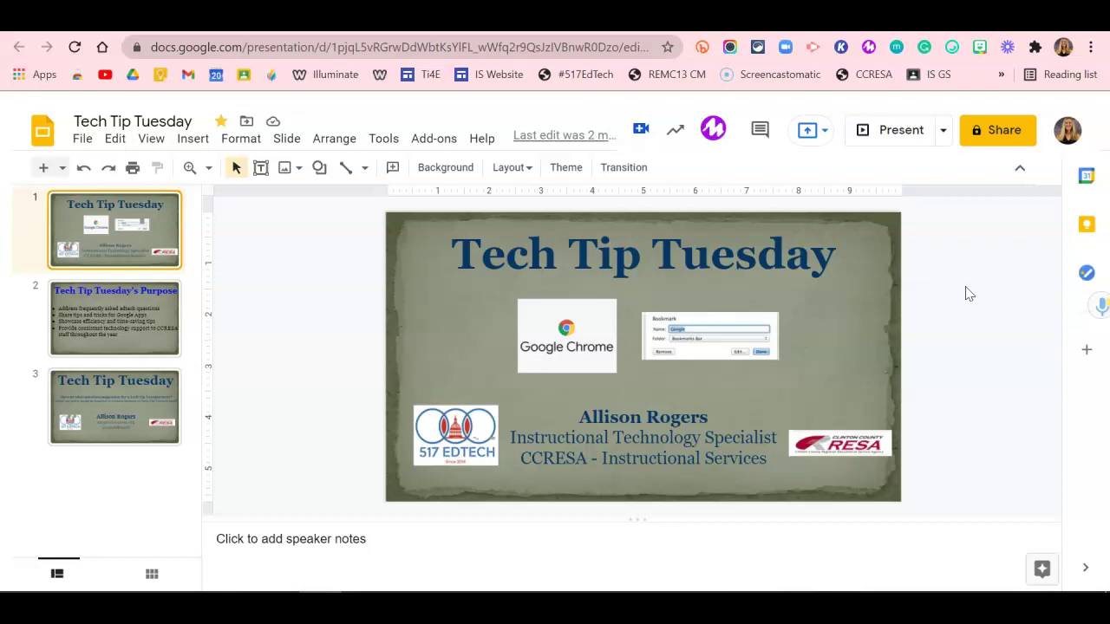
{"action": "left_click", "coordinate": [1094, 47]}
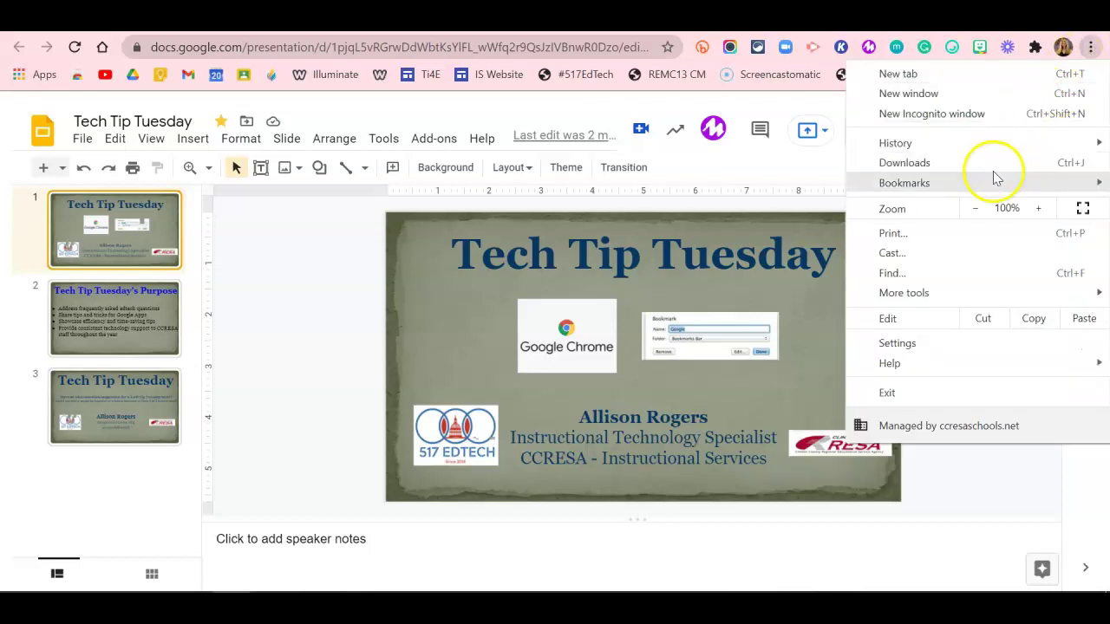
{"action": "mouse_move", "coordinate": [991, 184]}
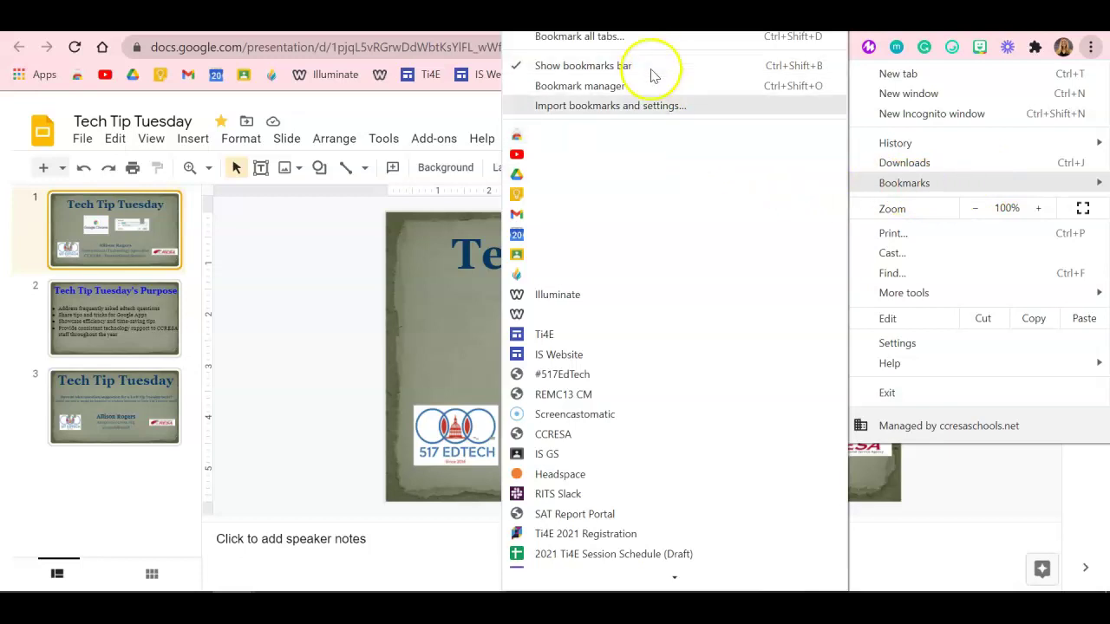
{"action": "left_click", "coordinate": [280, 335]}
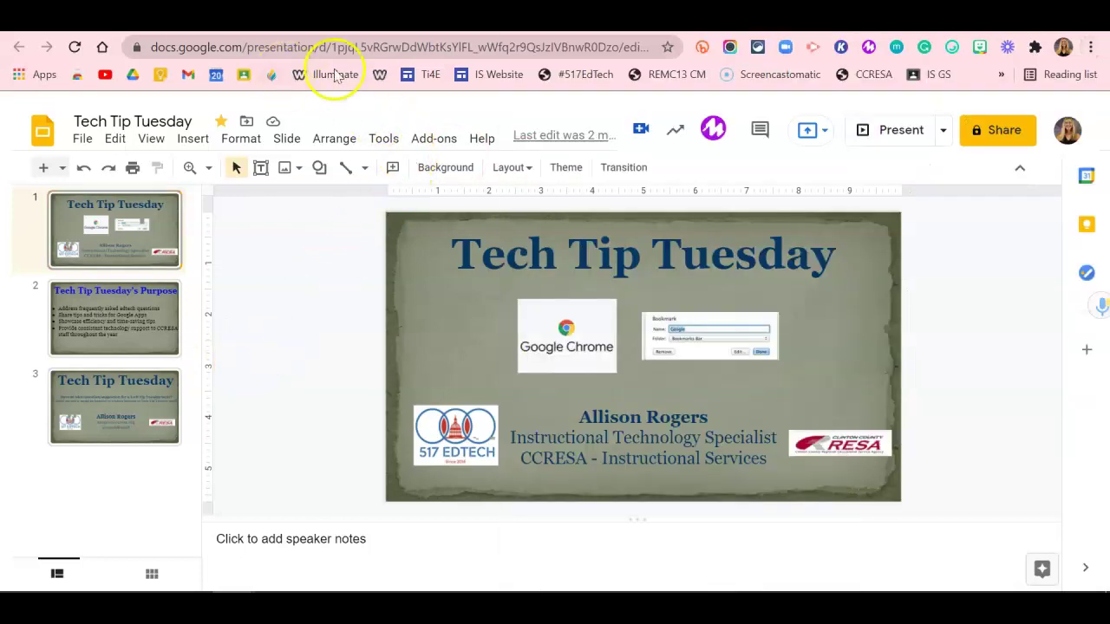
{"action": "left_click", "coordinate": [1002, 77]}
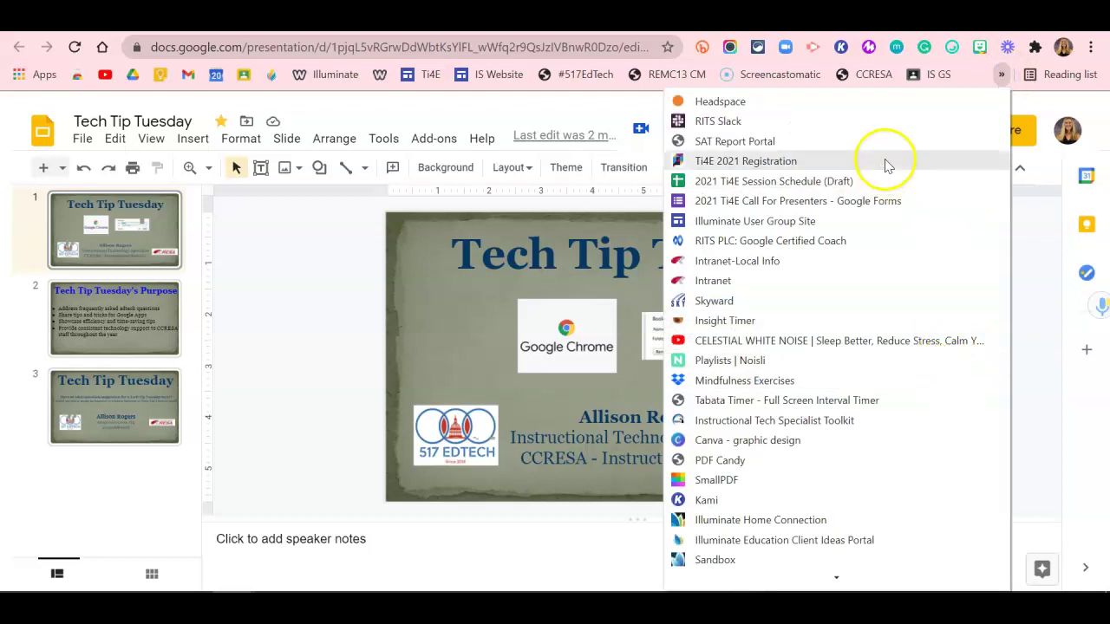
{"action": "left_click", "coordinate": [1032, 311]}
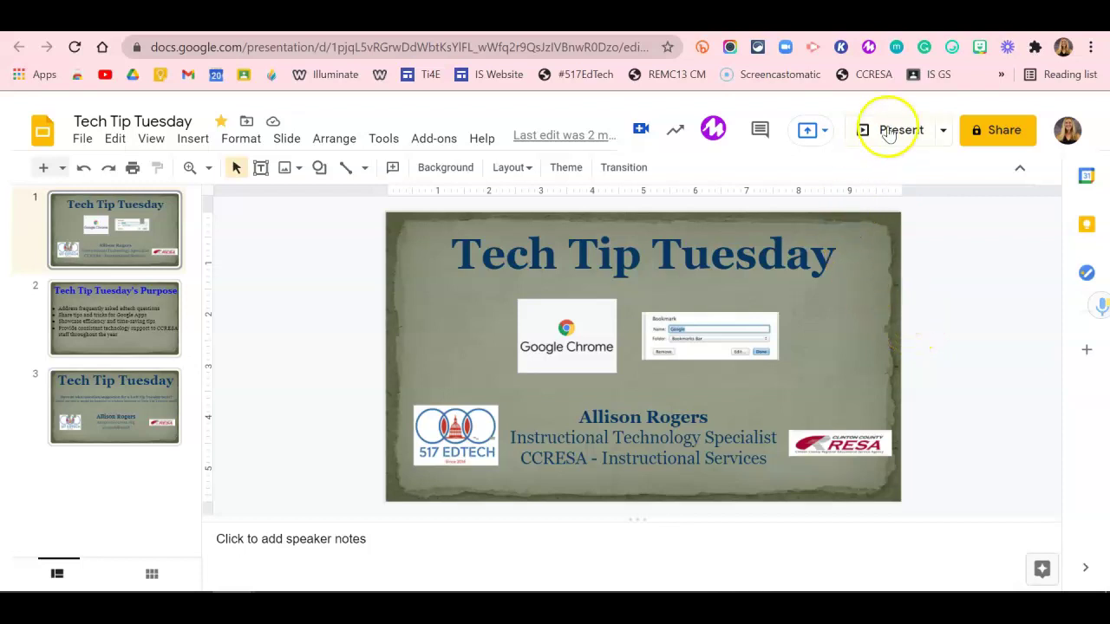
Add a new bookmarks-bar folder named 'Tech Tip Tuesday' and save it.
{"action": "right_click", "coordinate": [970, 79]}
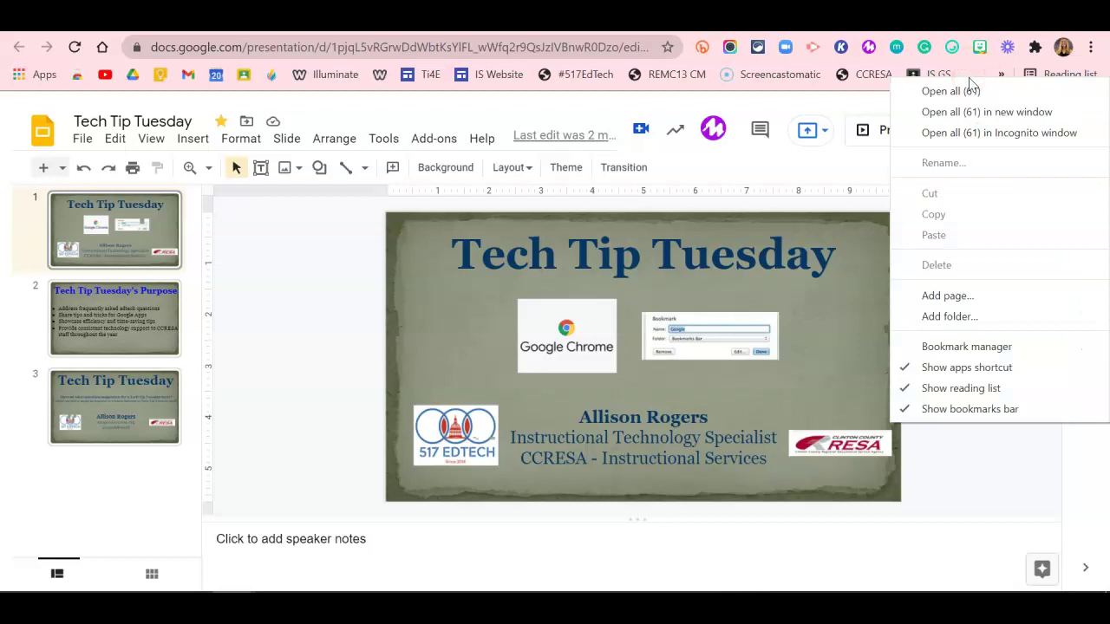
{"action": "left_click", "coordinate": [950, 316]}
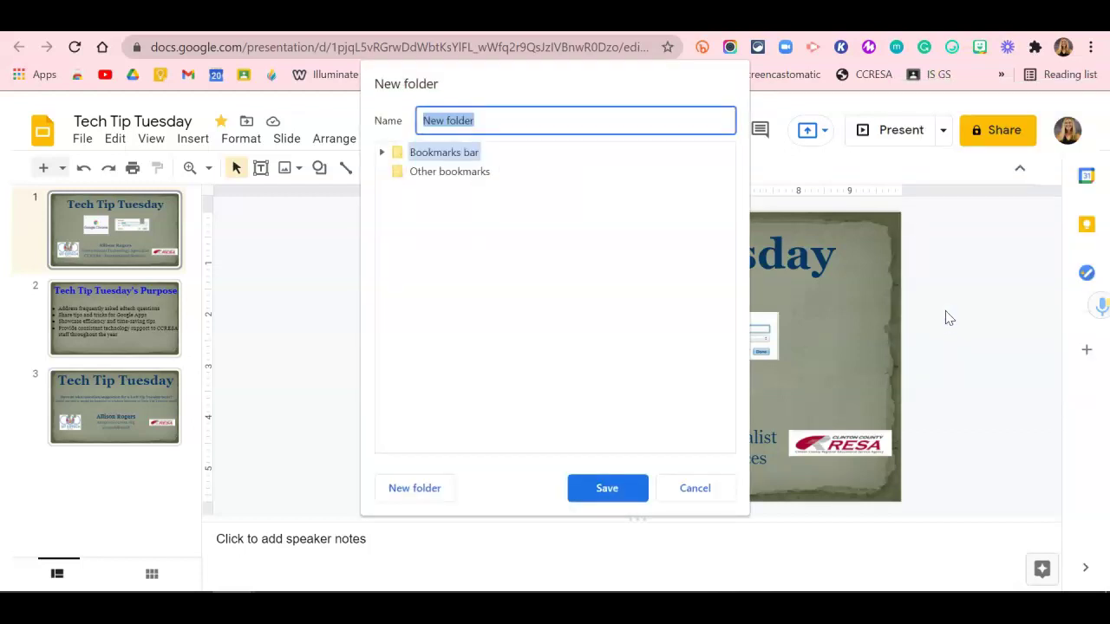
{"action": "type", "text": "Tech Tip Tuesday"}
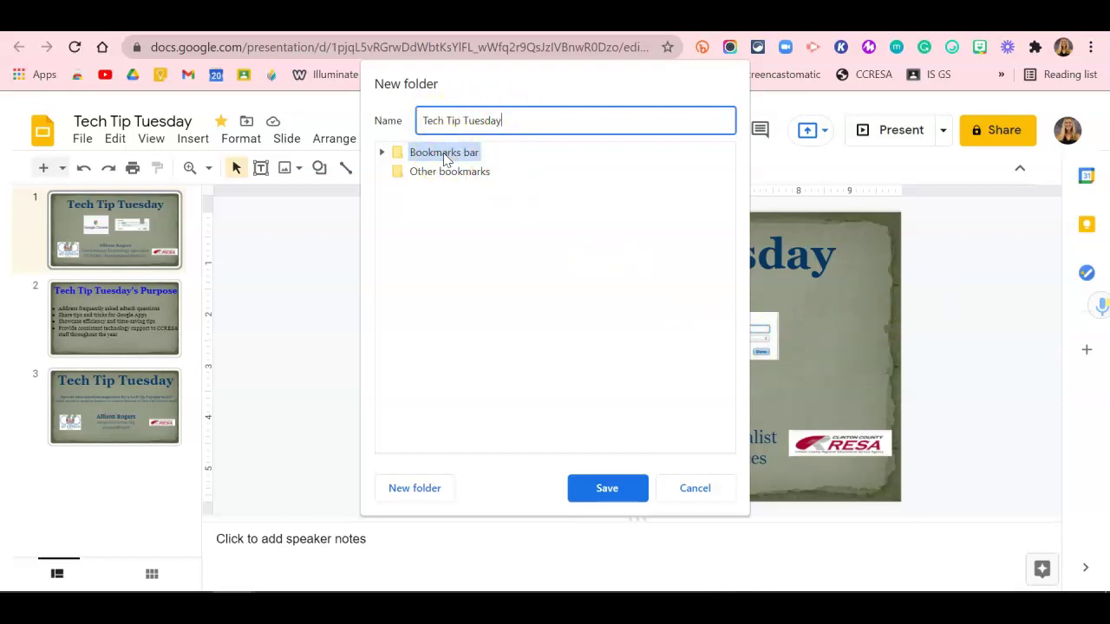
{"action": "left_click", "coordinate": [588, 493]}
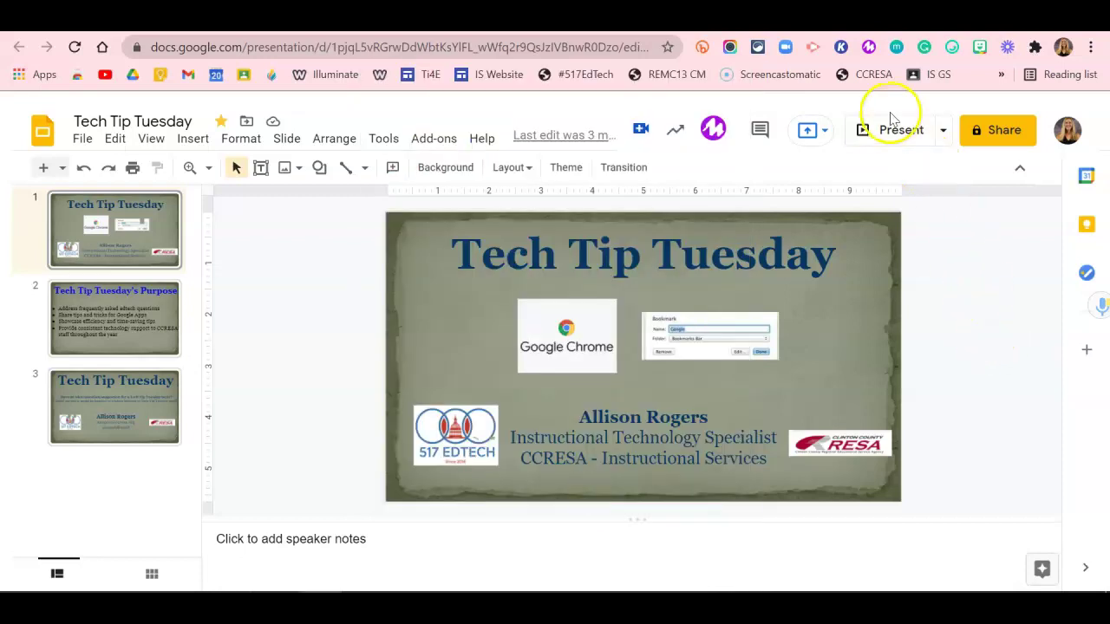
Drag the Tech Tip Tuesday folder from the » overflow list onto the visible bookmarks bar.
{"action": "left_click", "coordinate": [1002, 75]}
{"action": "scroll", "coordinate": [974, 293], "scroll_direction": "down", "scroll_amount": 15}
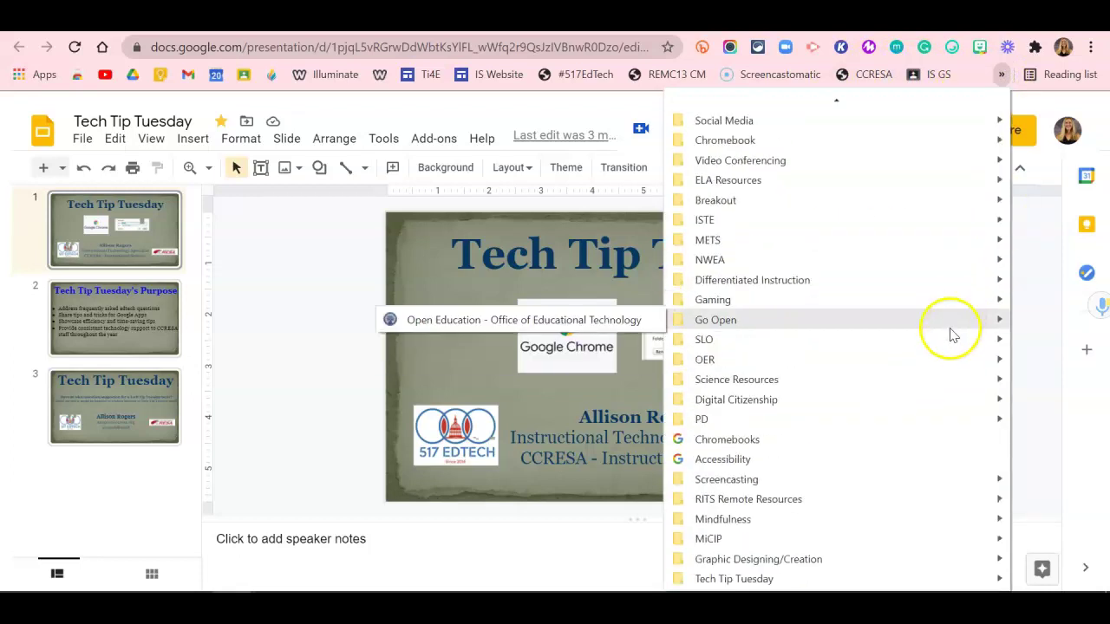
{"action": "mouse_move", "coordinate": [851, 584]}
{"action": "left_click_drag", "start_coordinate": [850, 584], "coordinate": [729, 76]}
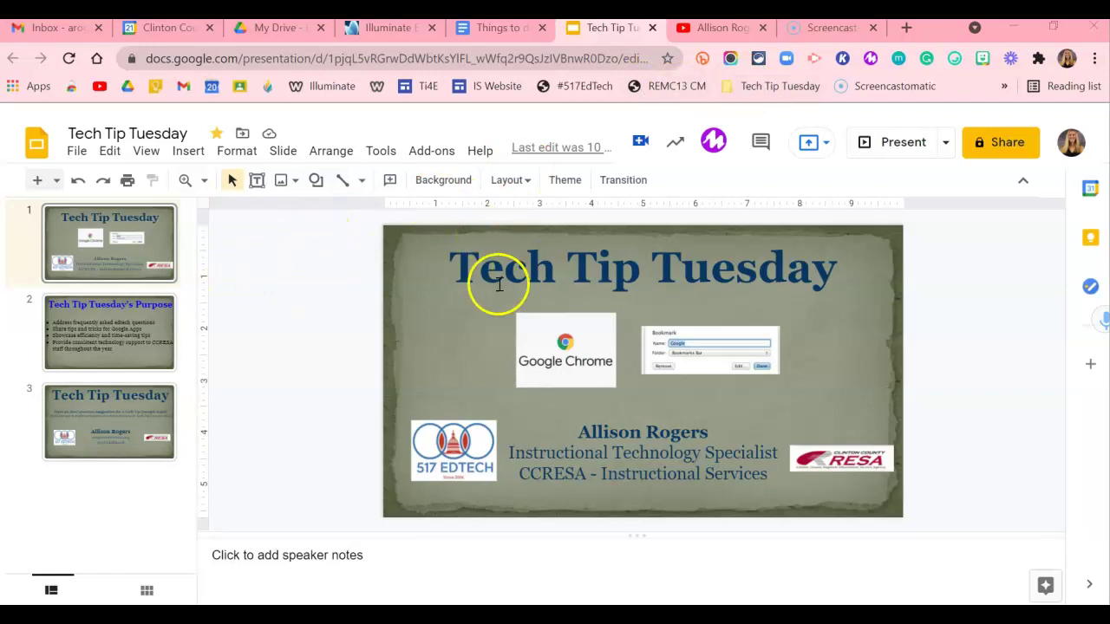
Bookmark the 'Tech Tip Tuesday - Google Slides' page into the Tech Tip Tuesday folder.
{"action": "left_click", "coordinate": [668, 57]}
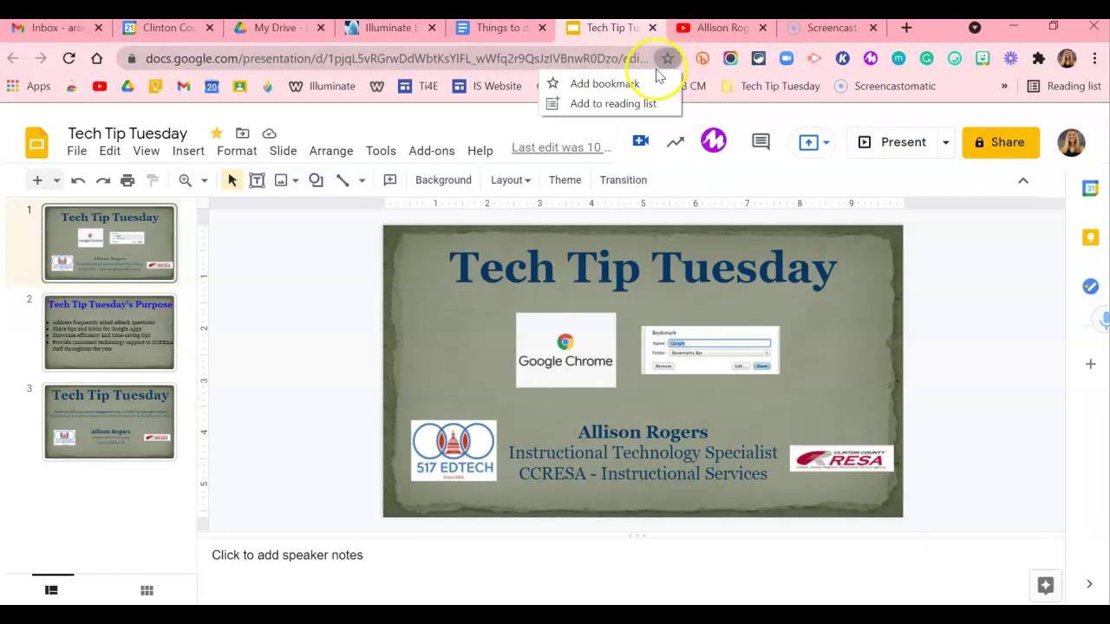
{"action": "left_click", "coordinate": [648, 84]}
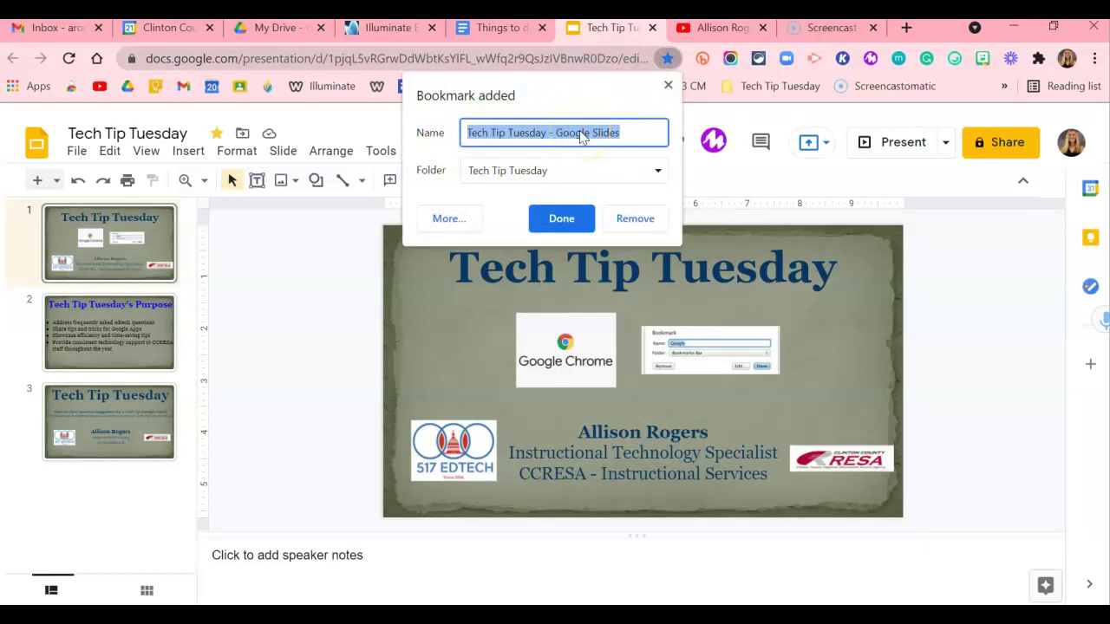
{"action": "left_click", "coordinate": [631, 174]}
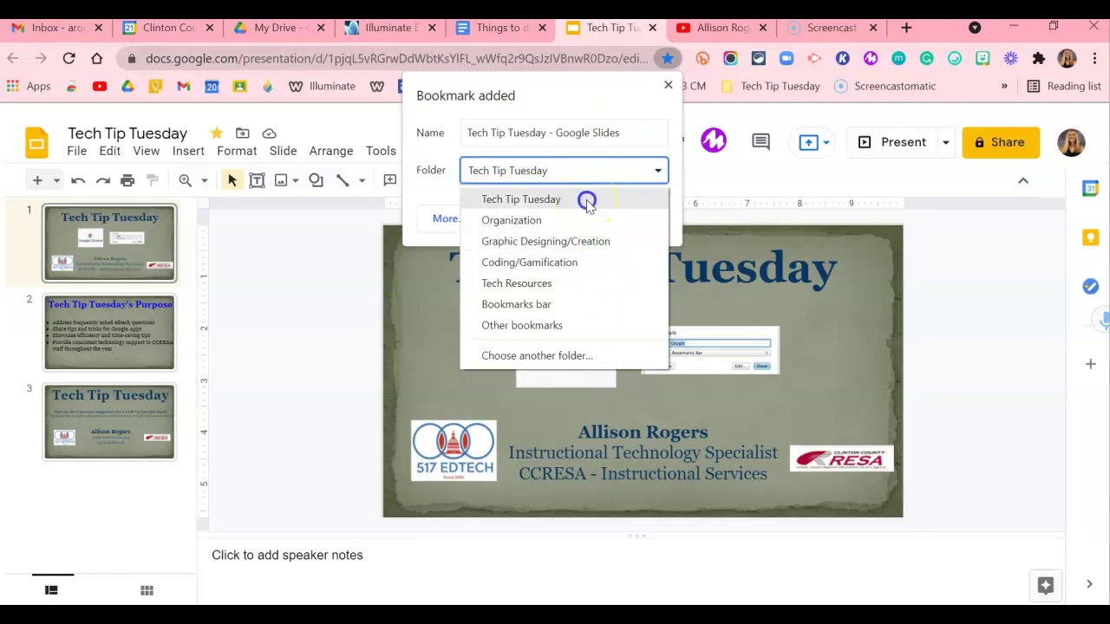
{"action": "left_click", "coordinate": [587, 202]}
{"action": "left_click", "coordinate": [579, 221]}
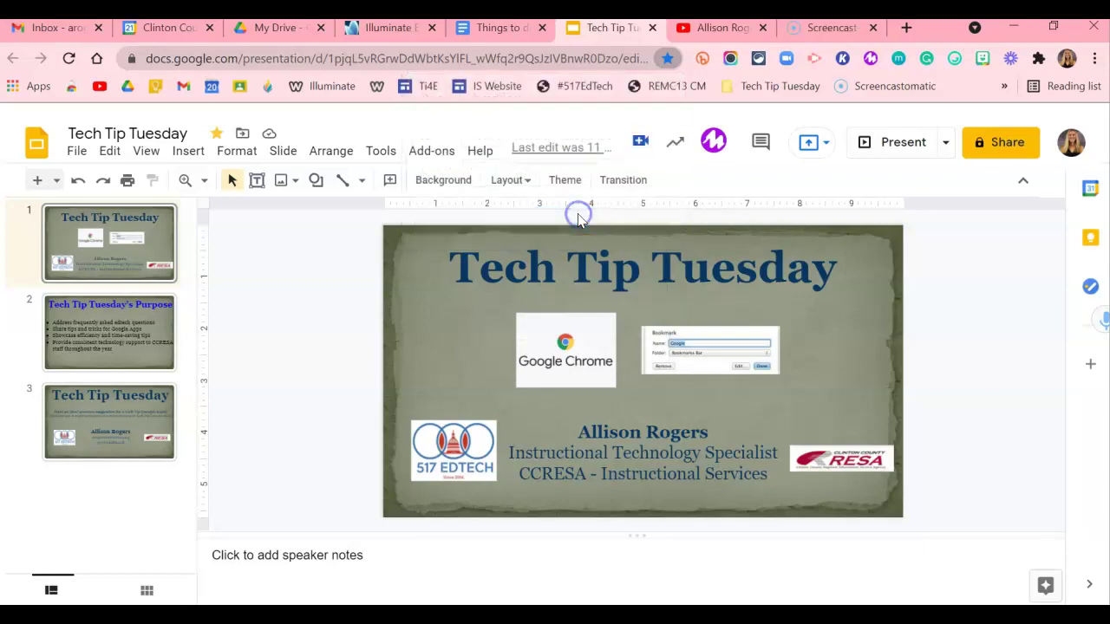
Check the Tech Tip Tuesday folder's contents, then switch to the YouTube channel tab.
{"action": "left_click", "coordinate": [781, 86]}
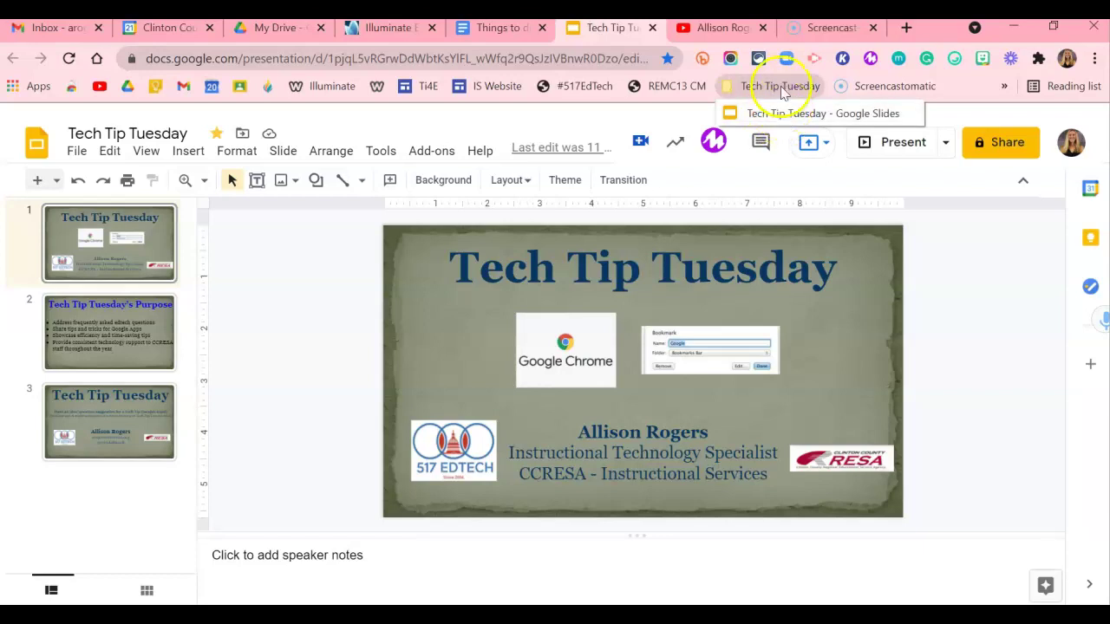
{"action": "left_click", "coordinate": [986, 278]}
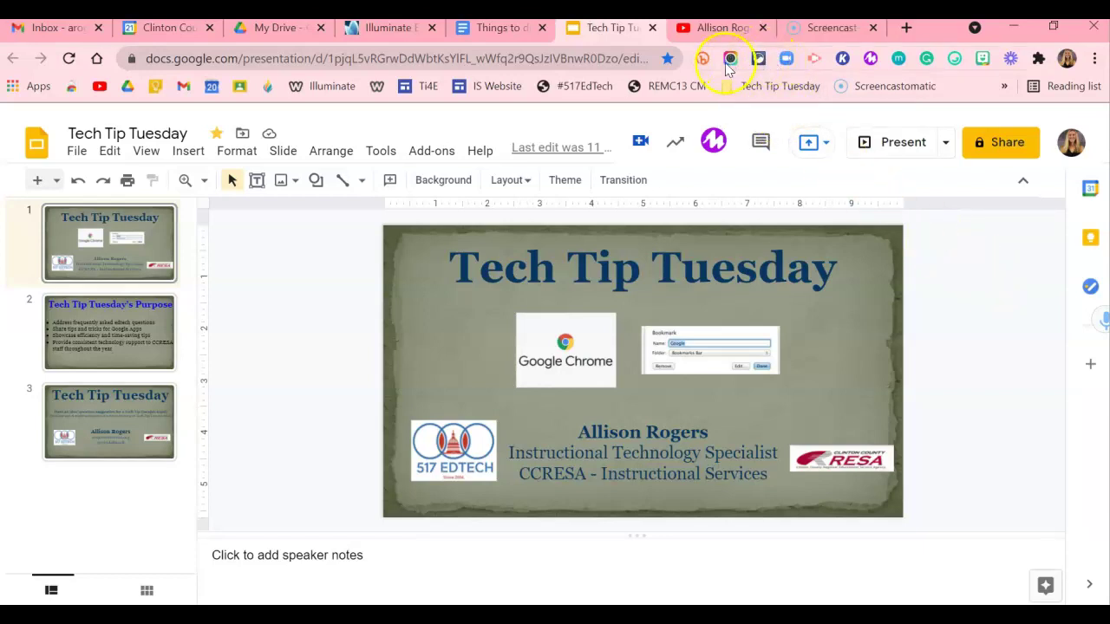
{"action": "left_click", "coordinate": [706, 30]}
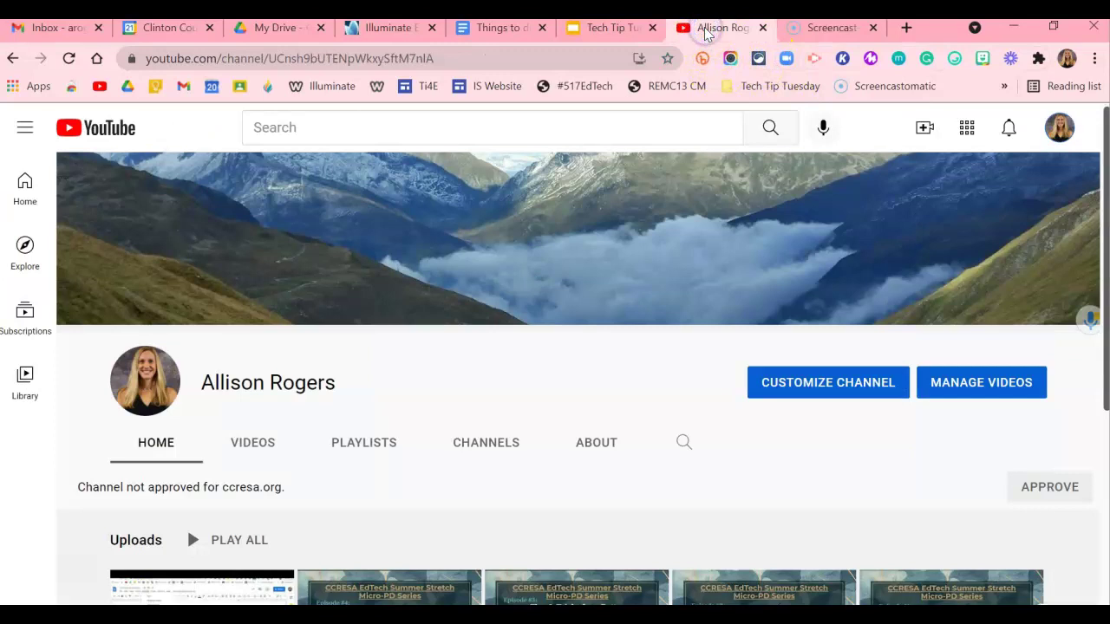
Bookmark the YouTube channel page into the Tech Tip Tuesday folder and verify it.
{"action": "left_click", "coordinate": [668, 59]}
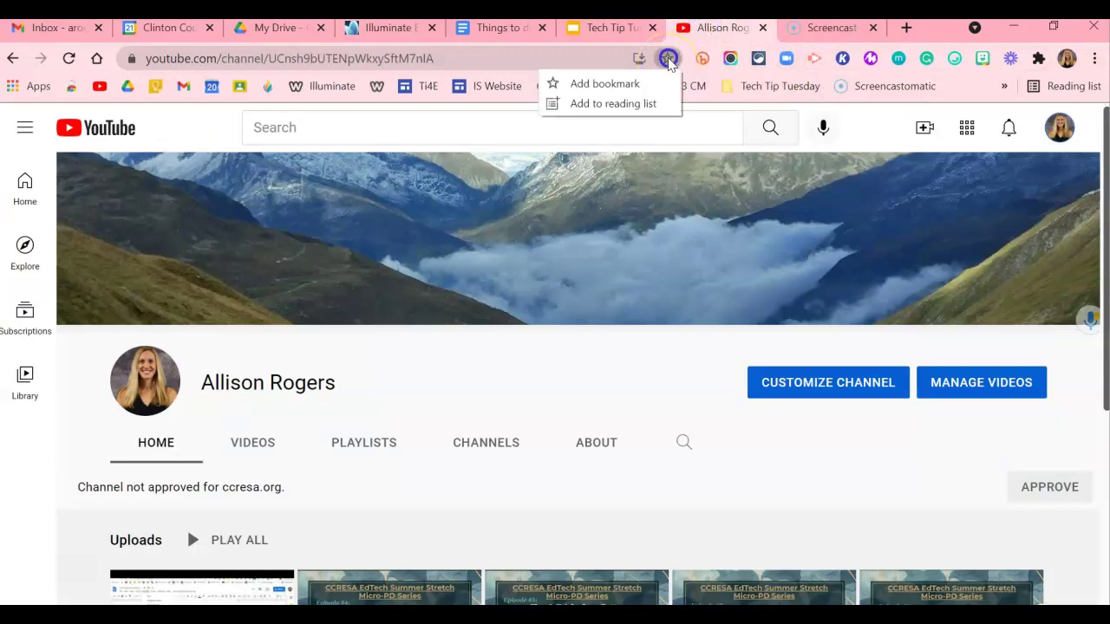
{"action": "left_click", "coordinate": [650, 83]}
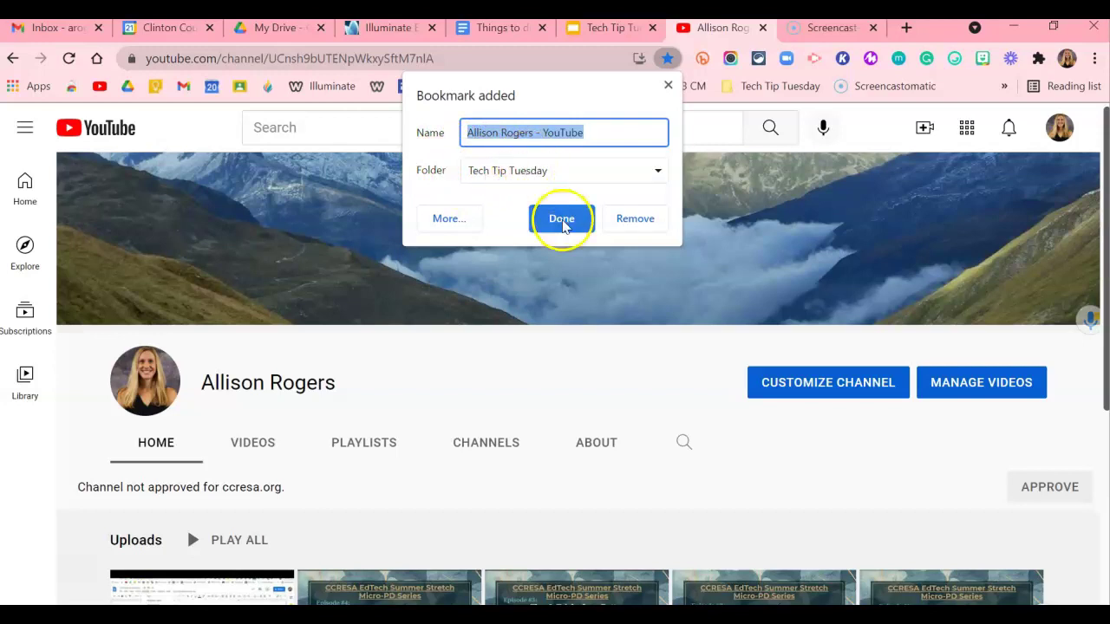
{"action": "left_click", "coordinate": [562, 220]}
{"action": "left_click", "coordinate": [772, 86]}
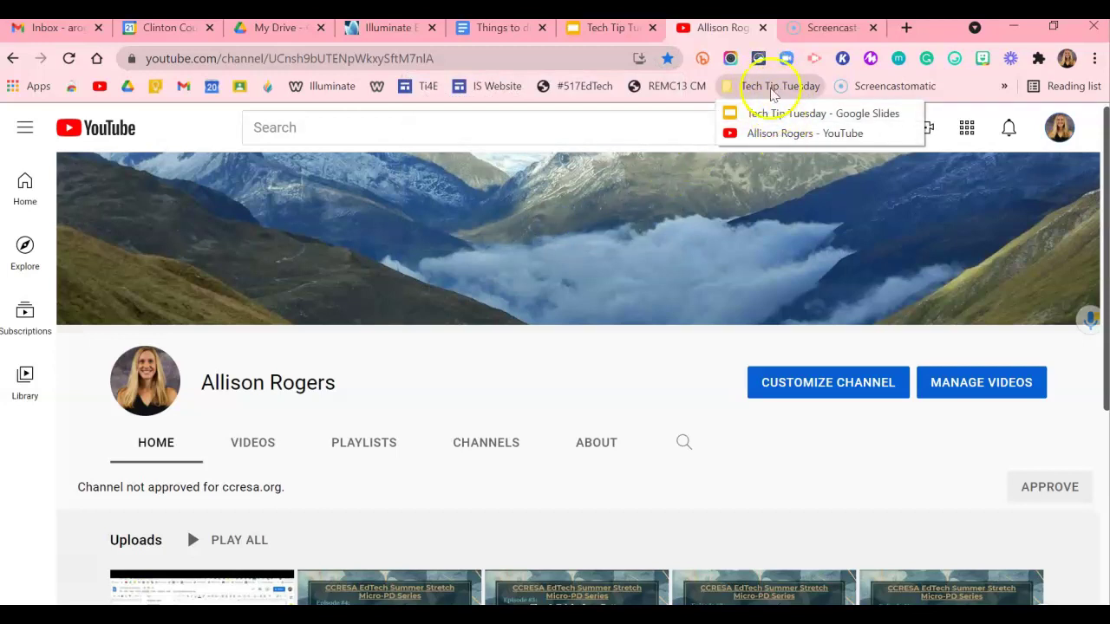
Bookmark the Screencast-O-Matic page into Tech Tip Tuesday, then open a blank tab.
{"action": "left_click", "coordinate": [824, 30]}
{"action": "left_click", "coordinate": [665, 59]}
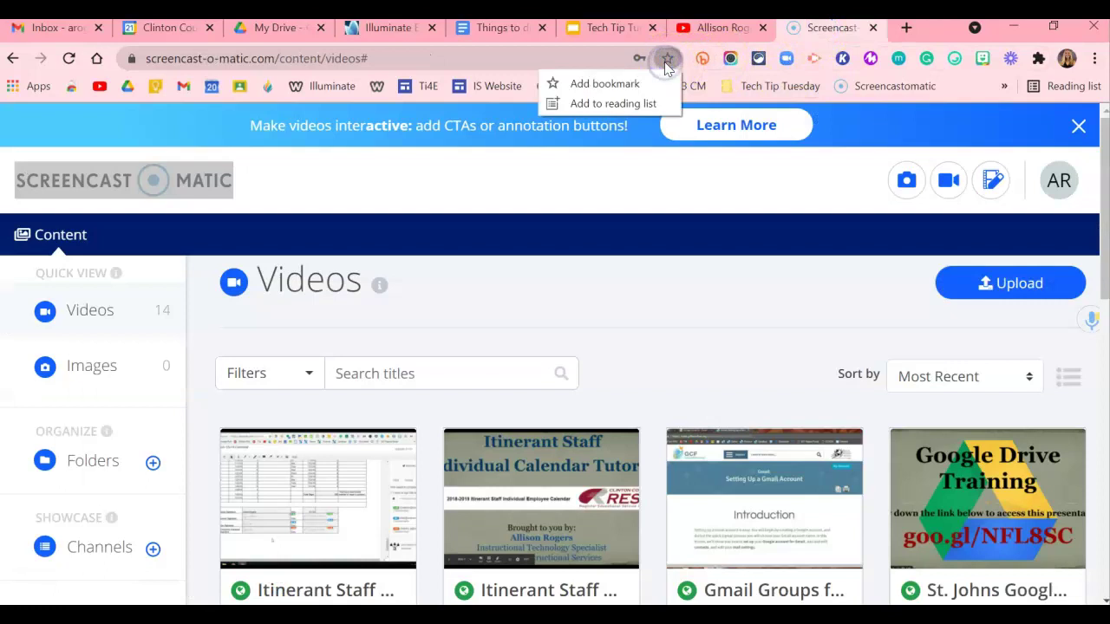
{"action": "left_click", "coordinate": [640, 85]}
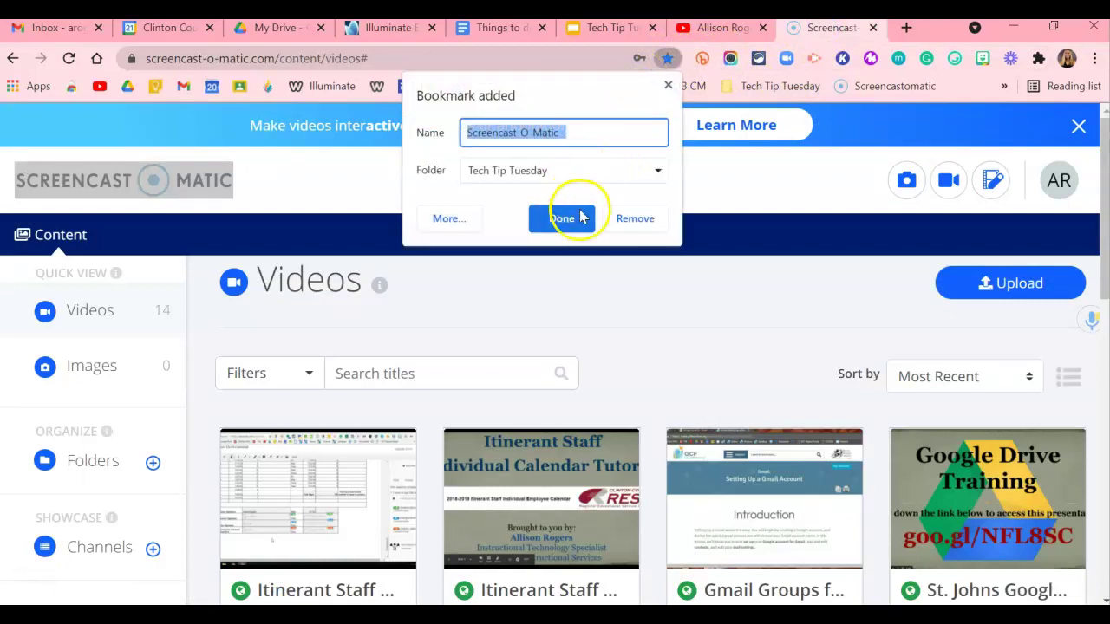
{"action": "left_click", "coordinate": [575, 222]}
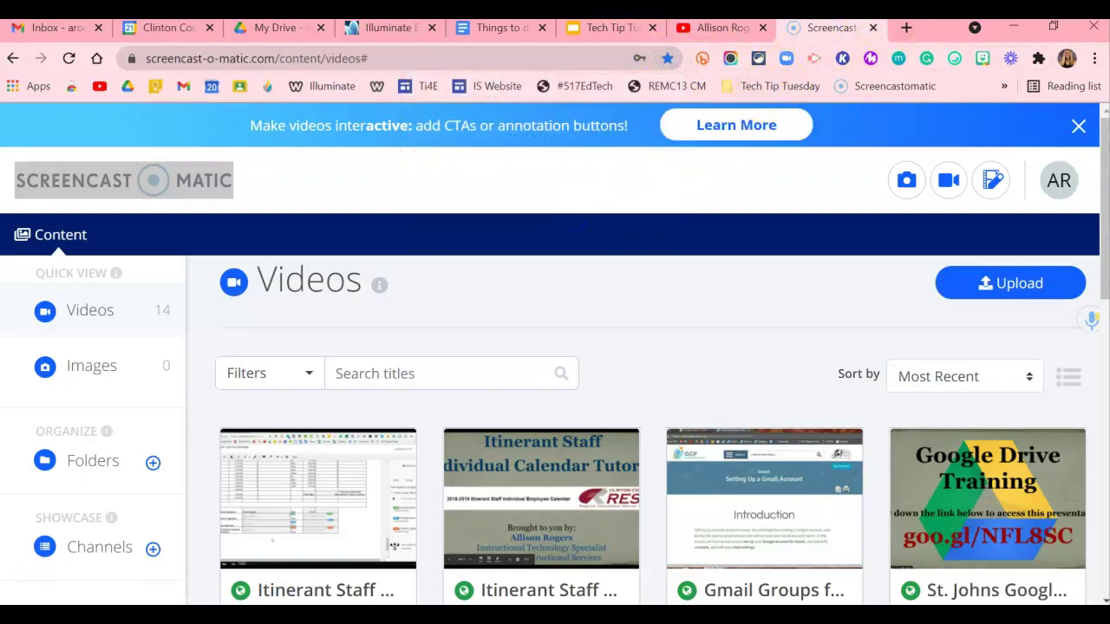
{"action": "left_click", "coordinate": [906, 28]}
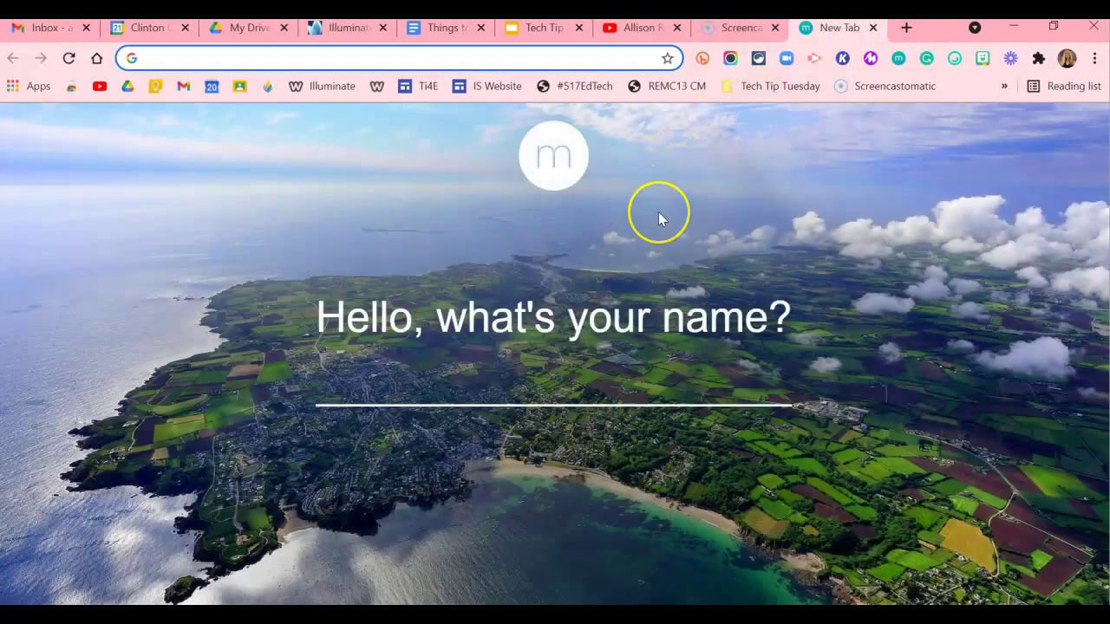
Open the saved slides bookmark, then open all three Tech Tip Tuesday bookmarks from a new tab.
{"action": "left_click", "coordinate": [760, 87]}
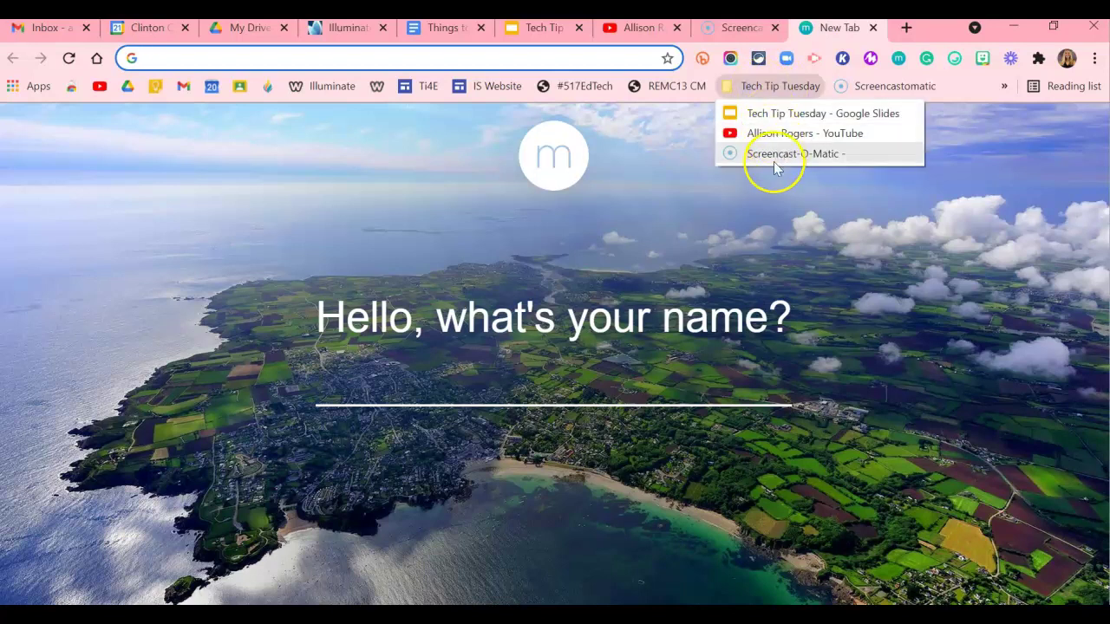
{"action": "left_click", "coordinate": [762, 115]}
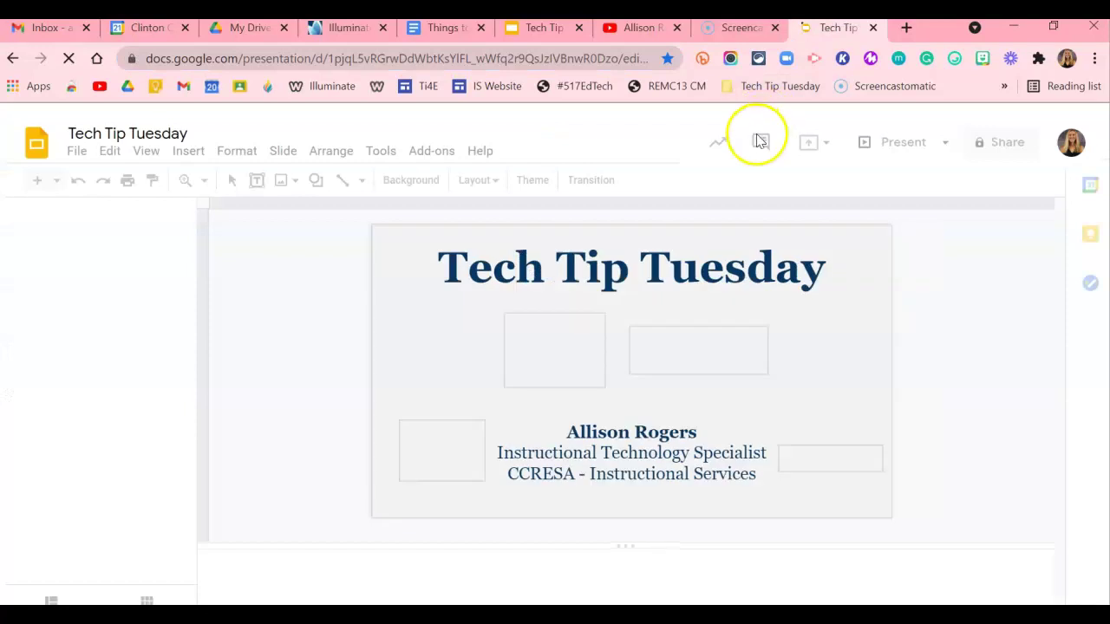
{"action": "left_click", "coordinate": [907, 28]}
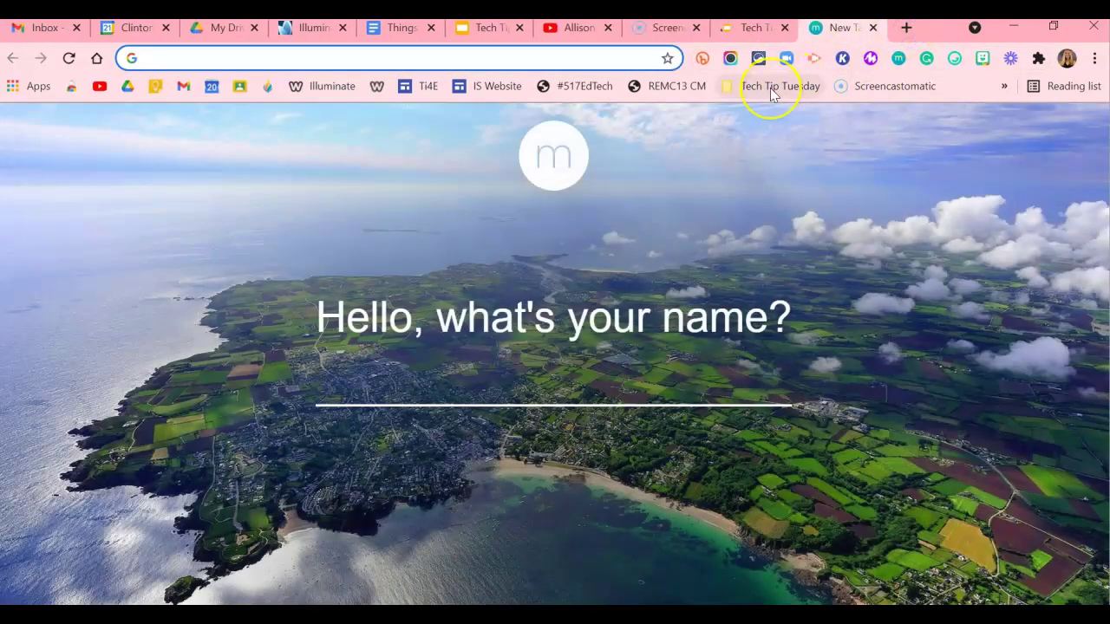
{"action": "right_click", "coordinate": [770, 90]}
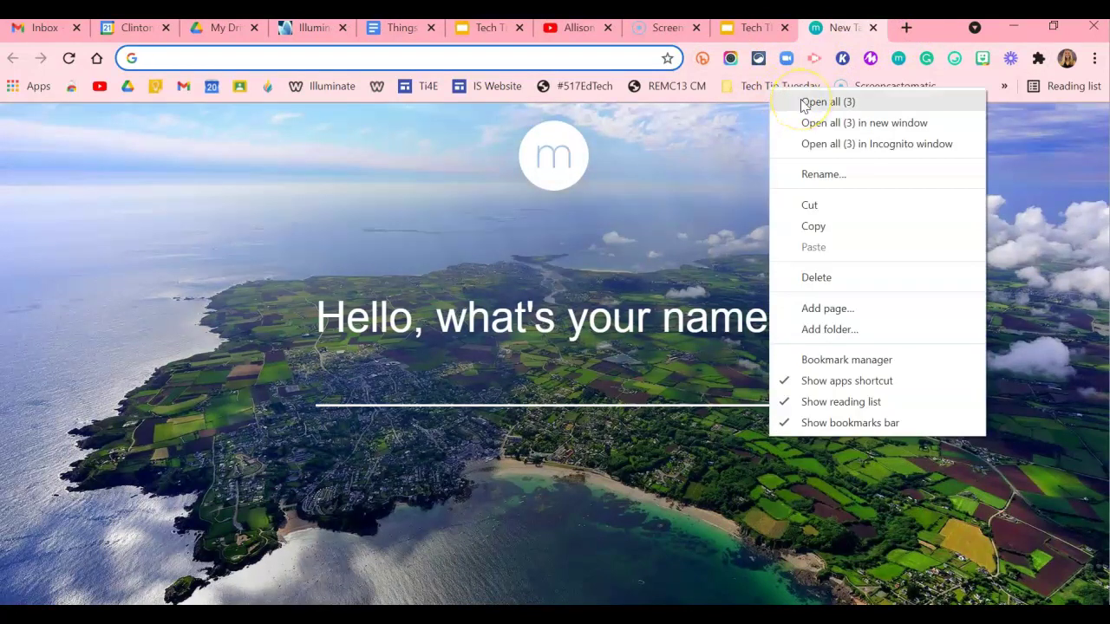
{"action": "left_click", "coordinate": [803, 102]}
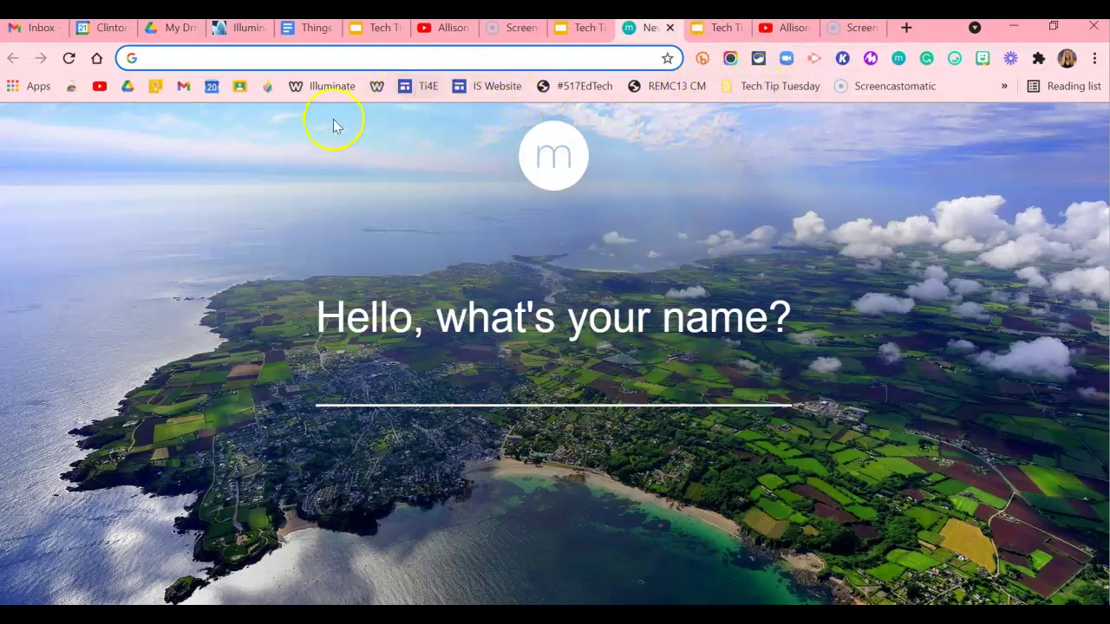
{"action": "right_click", "coordinate": [769, 87]}
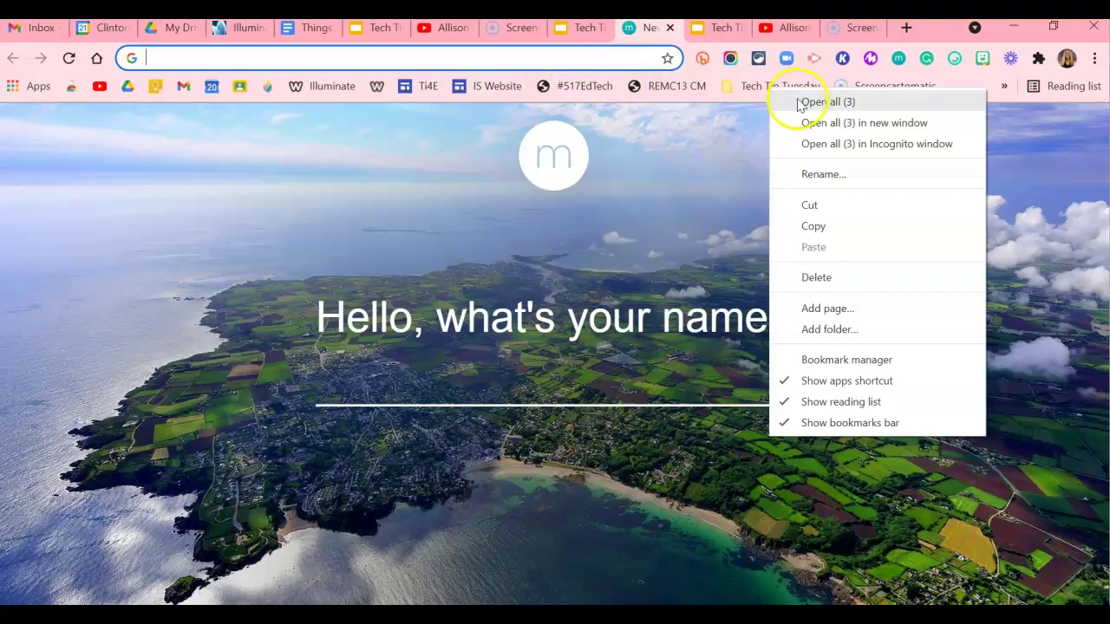